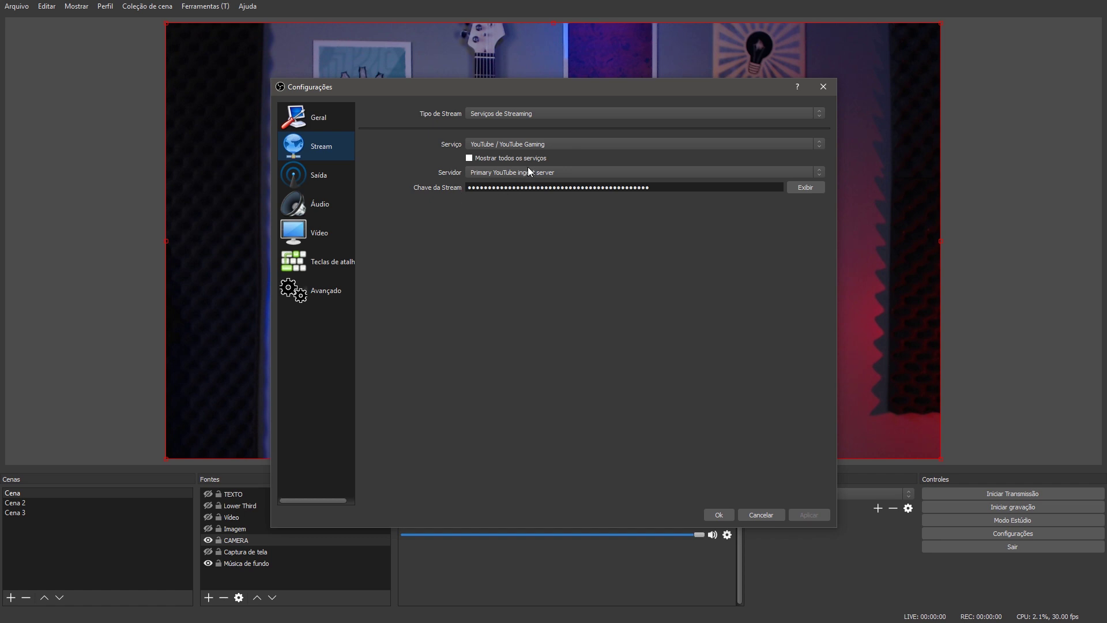
# - Set the streaming service to YouTube / YouTube Gaming after trying Facebook Live, and clear the stored stream key
pyautogui.click(499, 147)
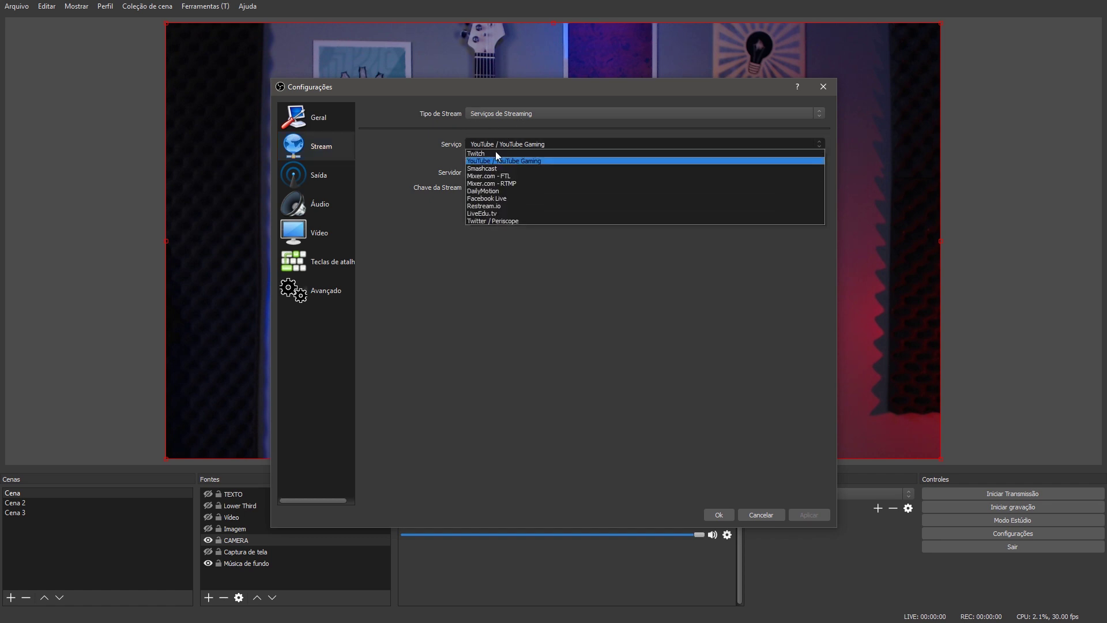
pyautogui.click(507, 199)
pyautogui.click(512, 144)
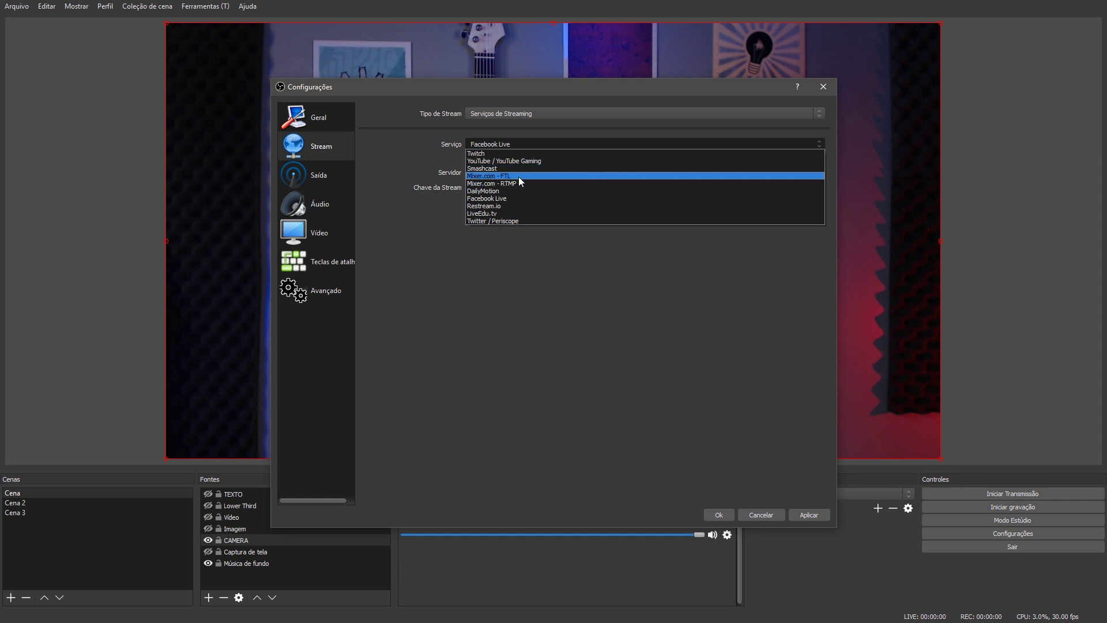
pyautogui.click(514, 160)
pyautogui.moveTo(650, 187); pyautogui.dragTo(466, 188)
pyautogui.press('BackSpace')
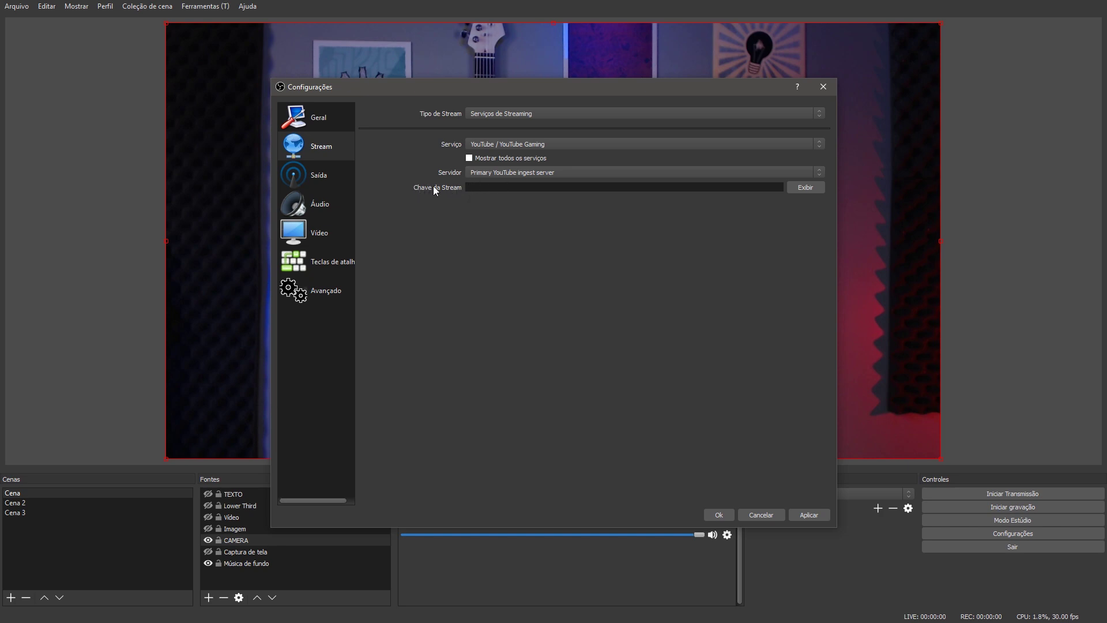
# - Switch to the YouTube live dashboard and select the stream key in the encoder setup
pyautogui.hotkey('alt', 'Tab')
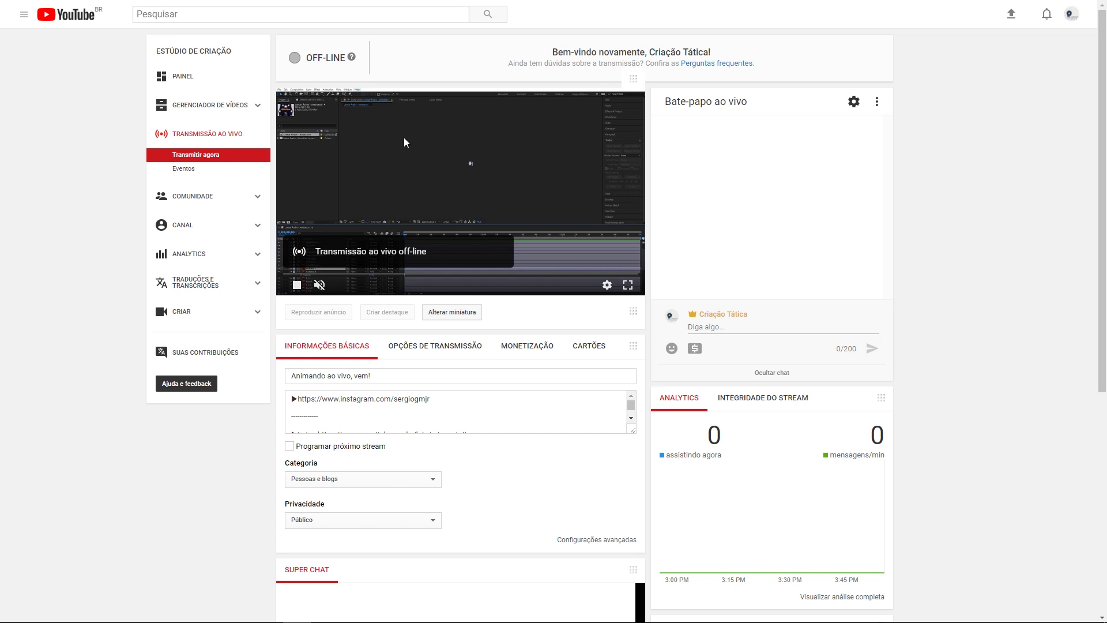
pyautogui.scroll(-6, 548, 302)
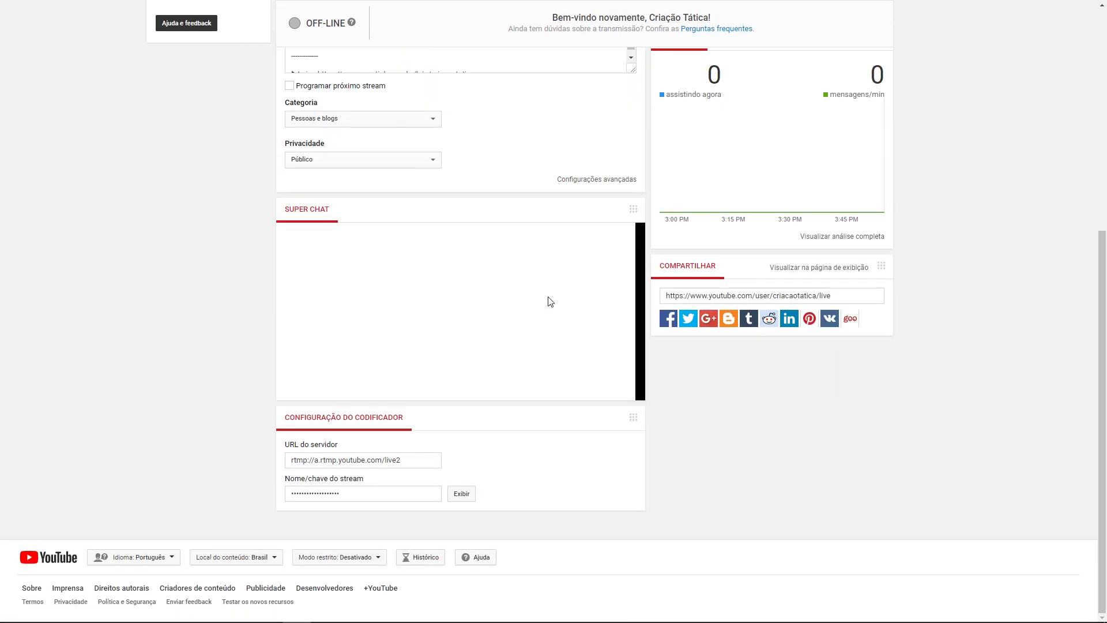
pyautogui.click(301, 497)
pyautogui.doubleClick(338, 499)
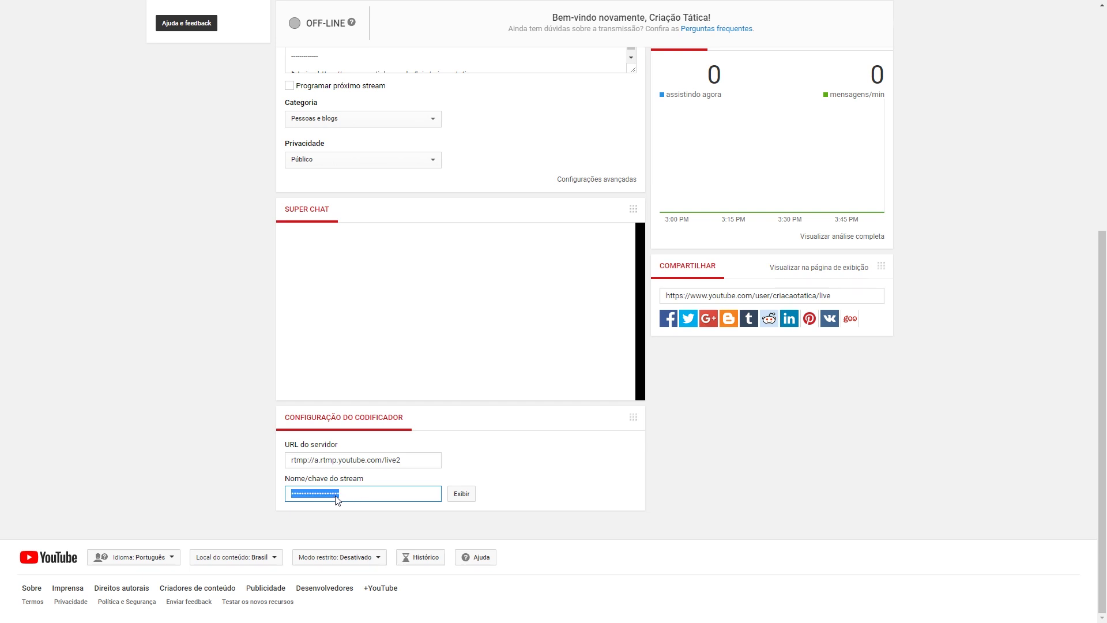
# - Create a new private YouTube live event titled "test"
pyautogui.scroll(6, 364, 487)
pyautogui.click(192, 177)
pyautogui.click(636, 214)
pyautogui.click(366, 151)
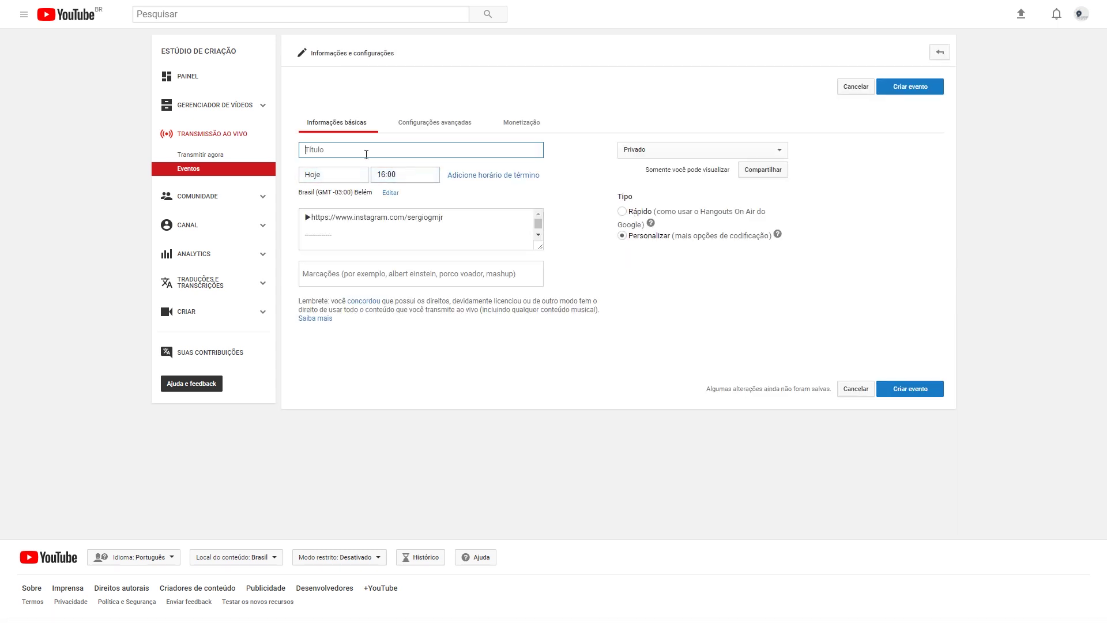
pyautogui.write('test')
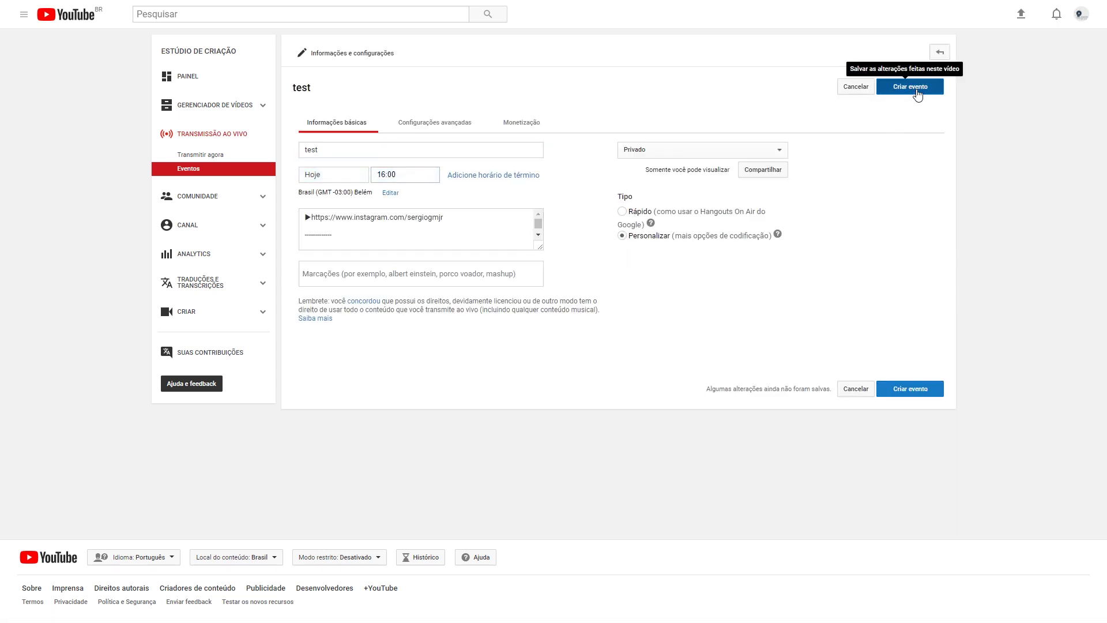
pyautogui.click(916, 90)
# - Set the event's basic processing bitrate to 3000 Kbps - 6000 Kbps (1080p) and its encoder to Outros codificadores
pyautogui.moveTo(315, 232); pyautogui.dragTo(386, 236)
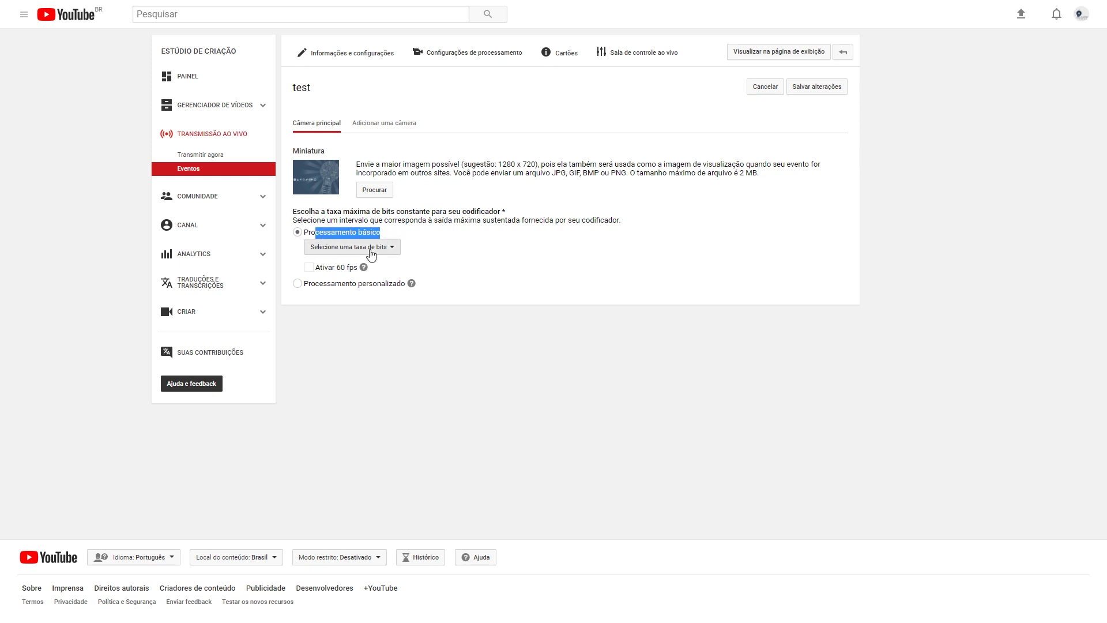
pyautogui.click(372, 251)
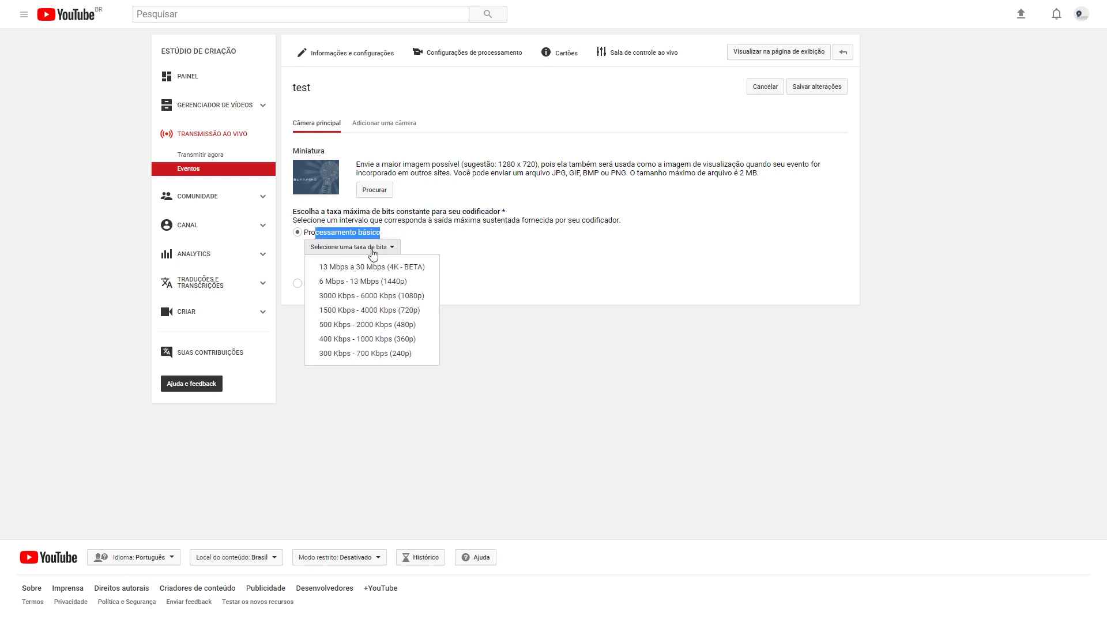
pyautogui.click(431, 297)
pyautogui.scroll(-2, 396, 342)
# - Copy the event's stream name from YouTube, paste it as the stream key in OBS and save the settings
pyautogui.click(396, 341)
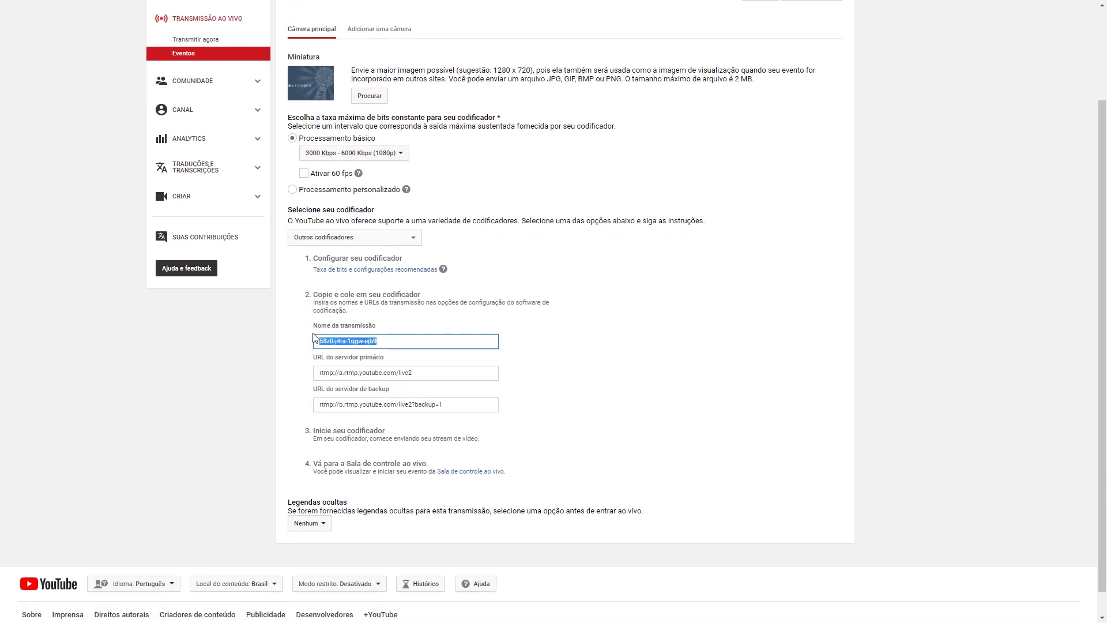
pyautogui.rightClick(345, 342)
pyautogui.click(364, 349)
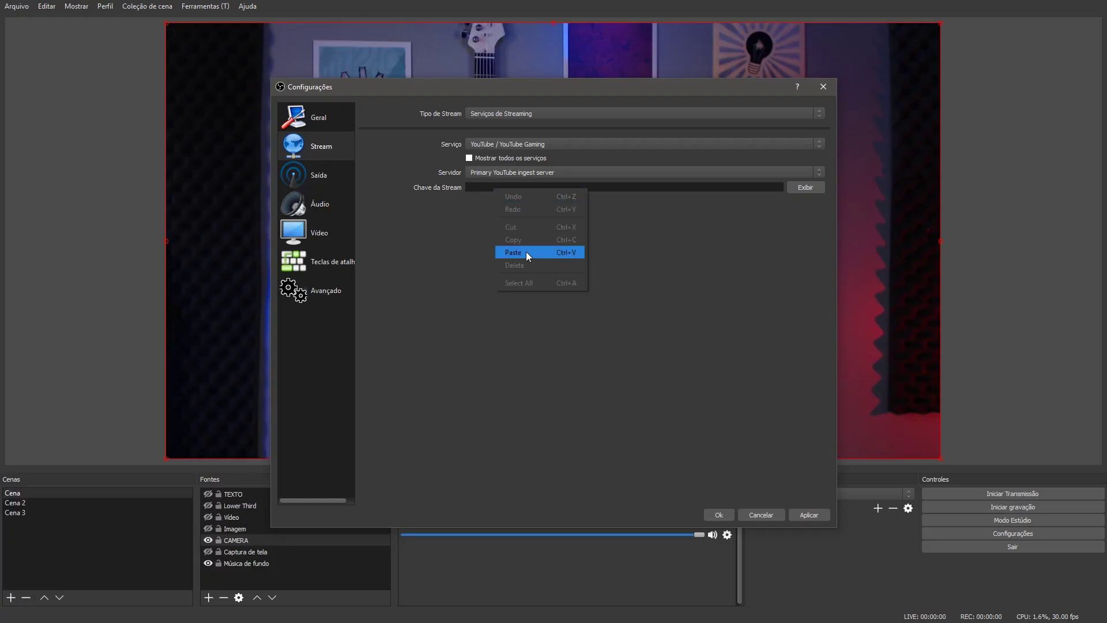
pyautogui.click(526, 251)
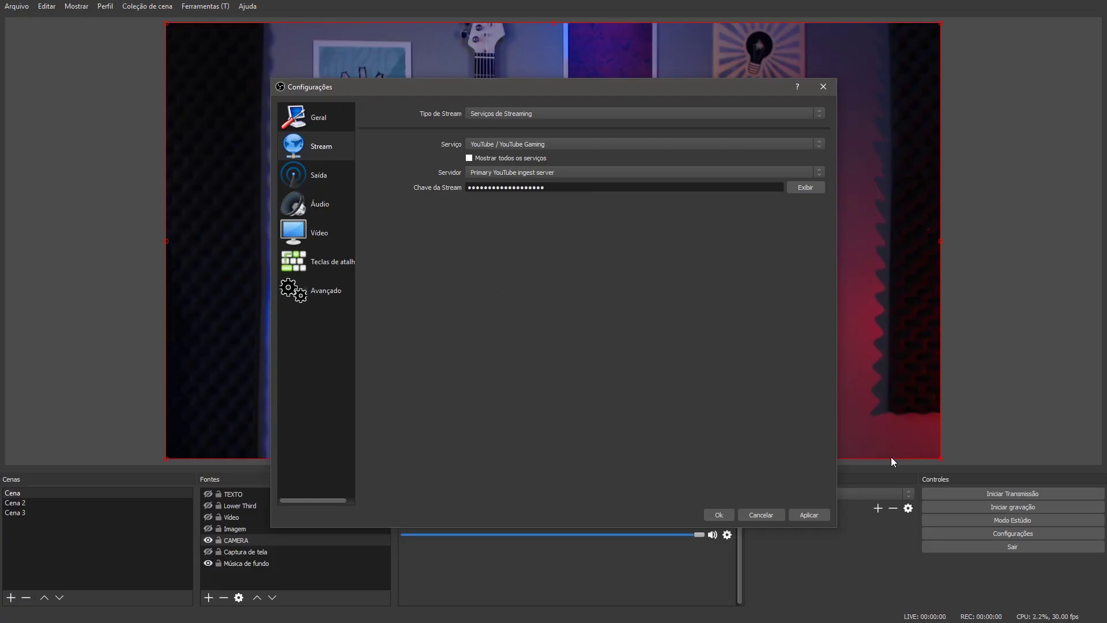
pyautogui.click(720, 514)
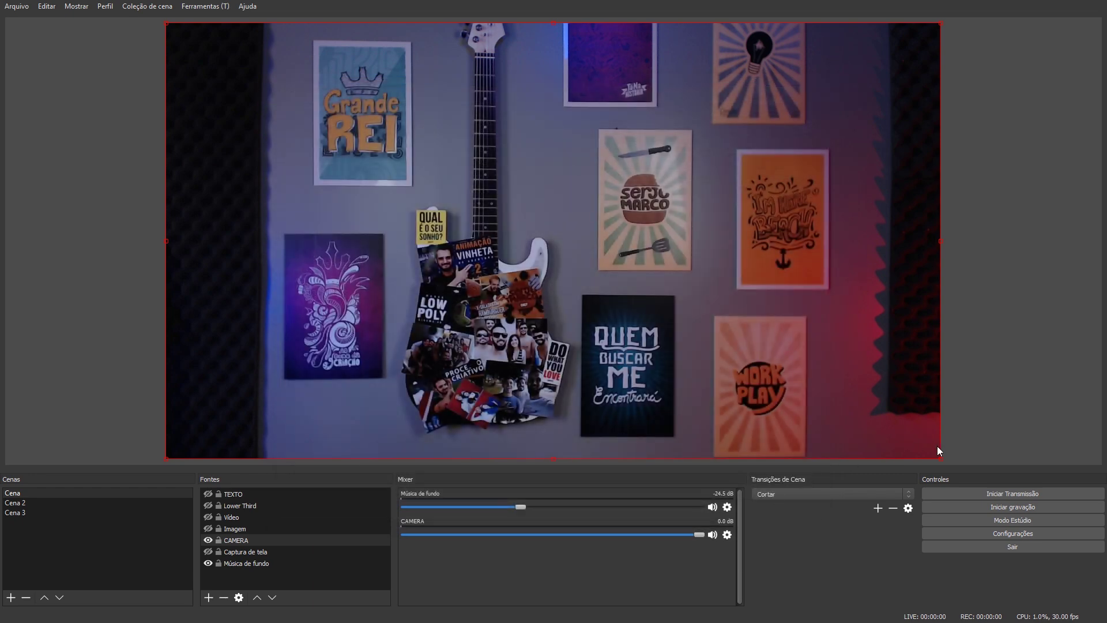
# - Start streaming in OBS and preview the transmission in the test event's YouTube live control room
pyautogui.click(1050, 494)
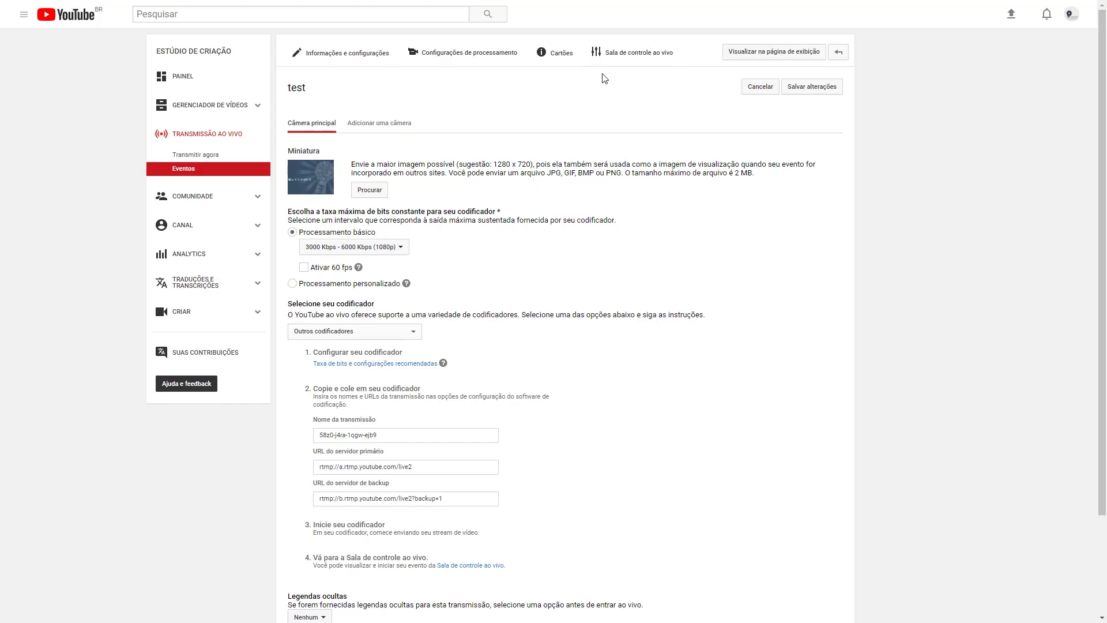
pyautogui.click(651, 53)
pyautogui.click(325, 176)
pyautogui.press('Return')
pyautogui.click(459, 492)
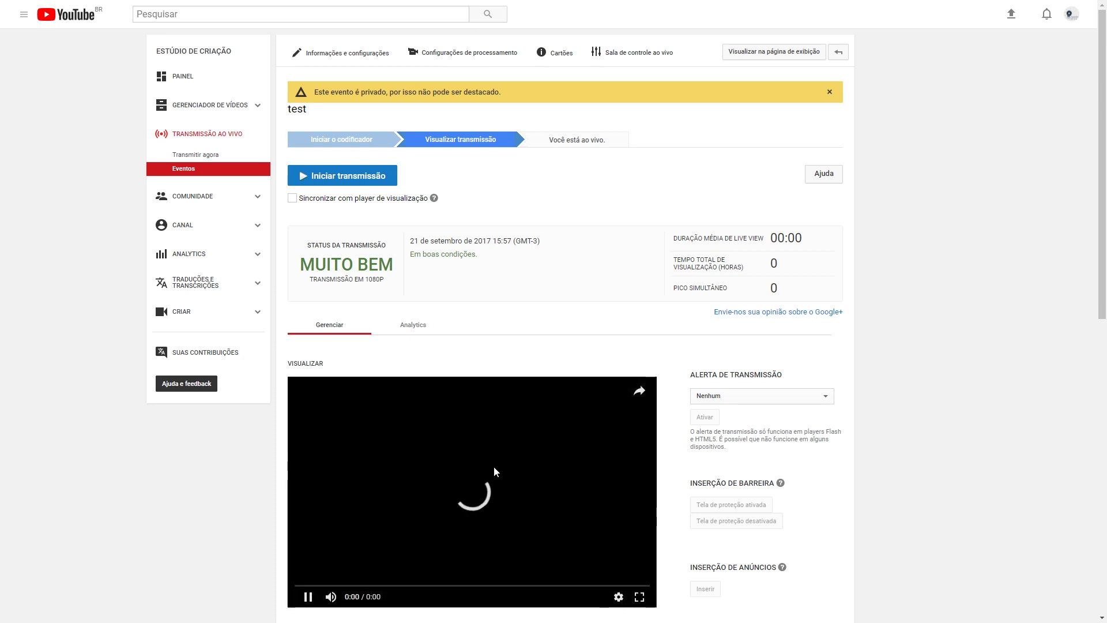
pyautogui.scroll(-1, 525, 469)
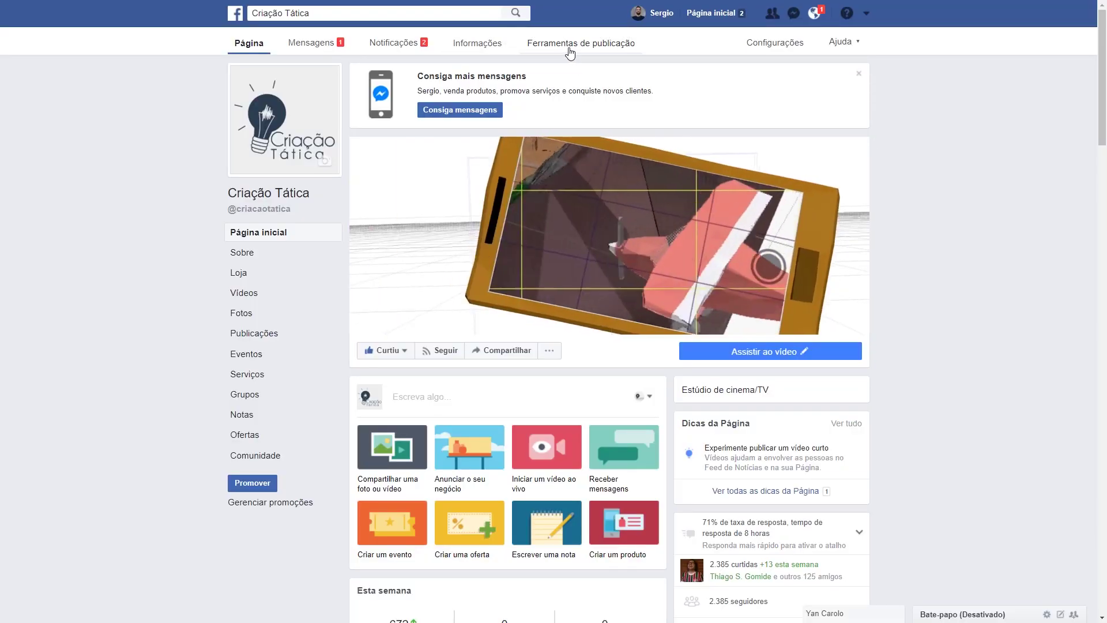
# - Start a new live video from the video library in the Facebook page's publishing tools
pyautogui.click(599, 45)
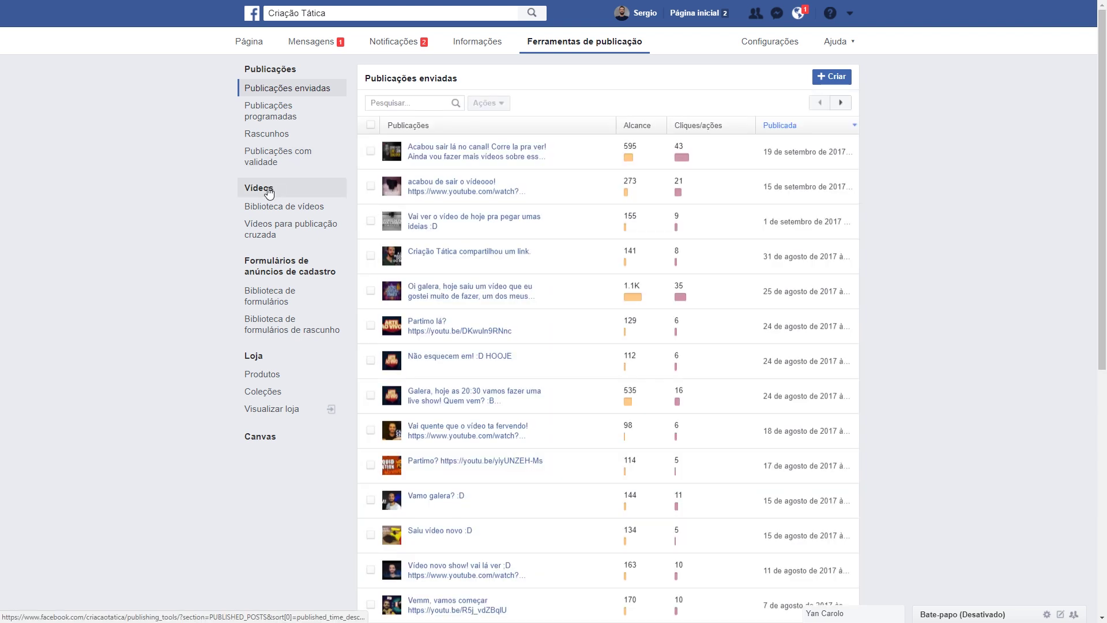
pyautogui.click(284, 190)
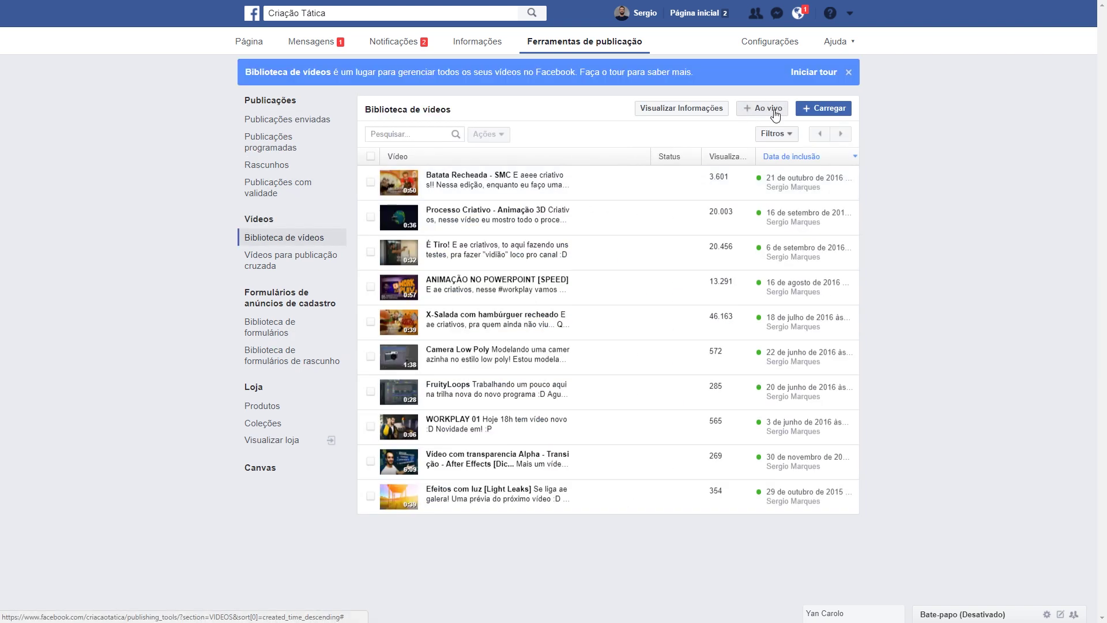
pyautogui.click(773, 111)
# - Copy the Facebook stream key into OBS's Facebook Live stream settings, save them, and advance the live video setup in Facebook
pyautogui.moveTo(335, 293); pyautogui.dragTo(433, 294)
pyautogui.tripleClick(433, 292)
pyautogui.rightClick(575, 294)
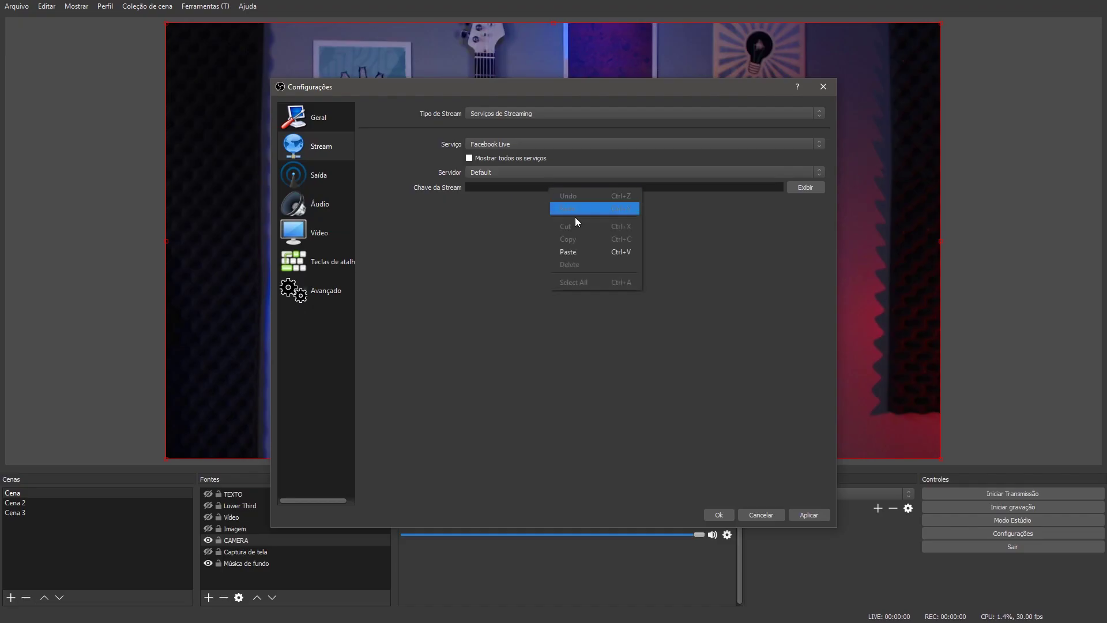
pyautogui.click(580, 250)
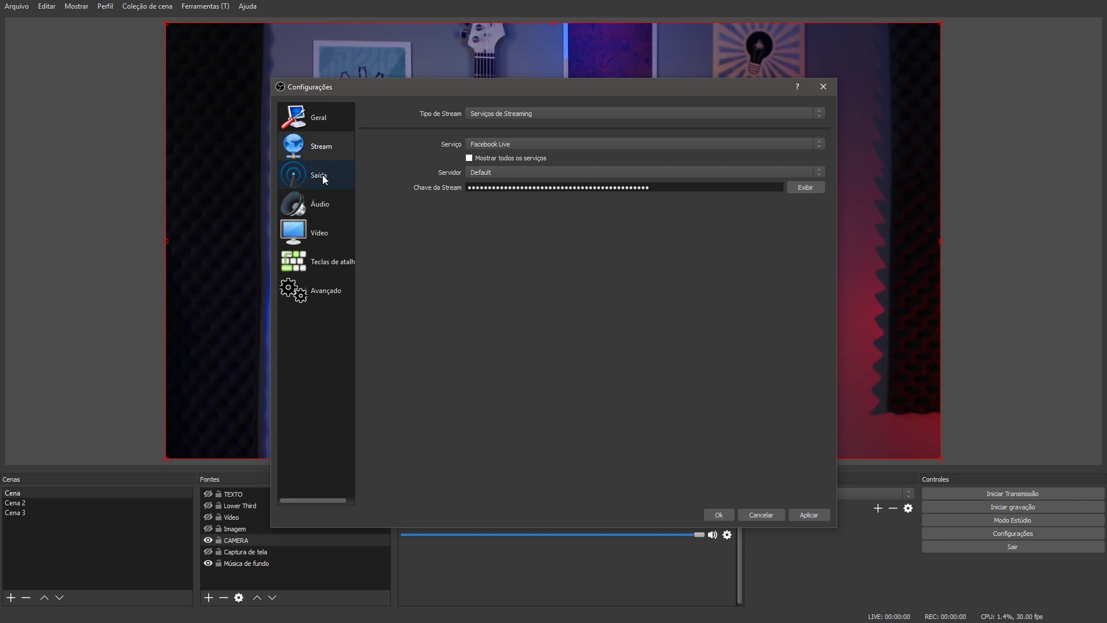
pyautogui.click(809, 515)
pyautogui.click(719, 515)
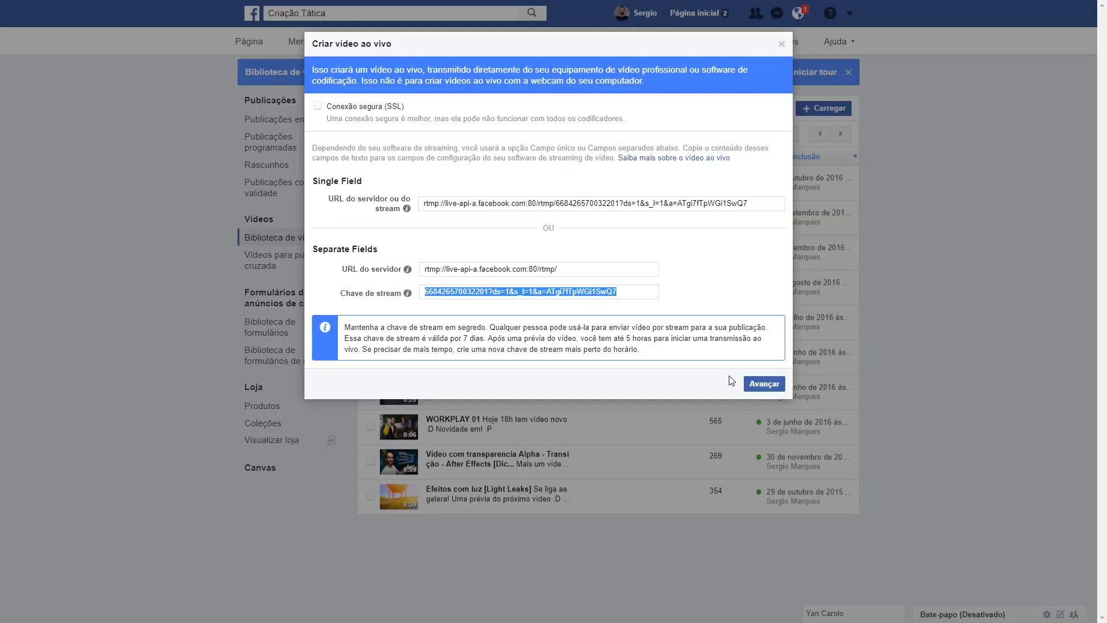
pyautogui.click(764, 383)
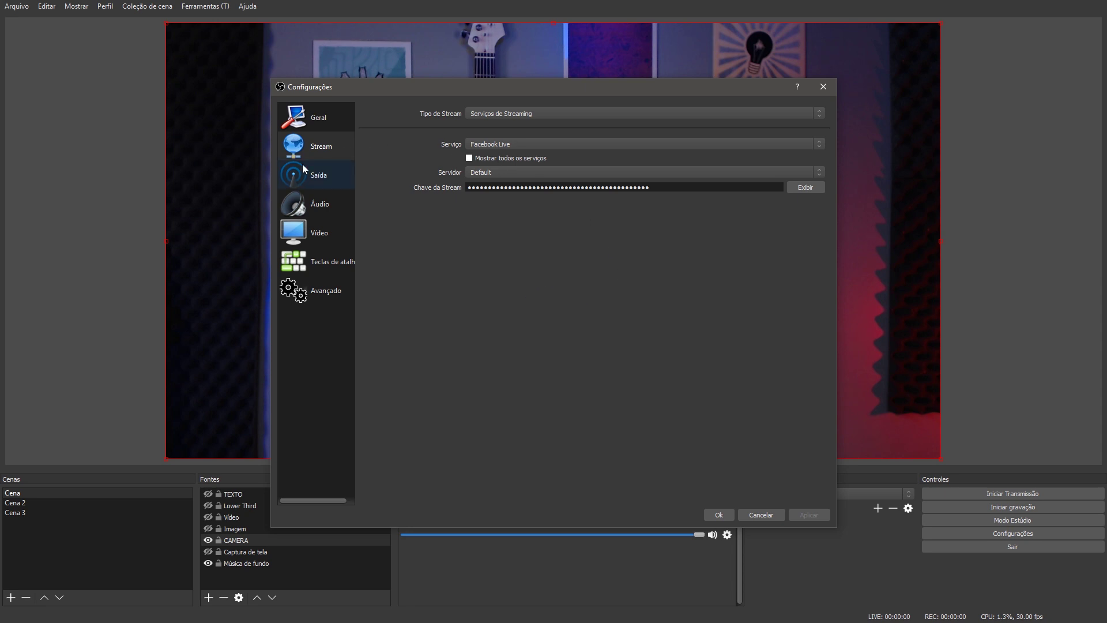
# - Set the streaming video bitrate to 3000 in the OBS output settings
pyautogui.click(338, 180)
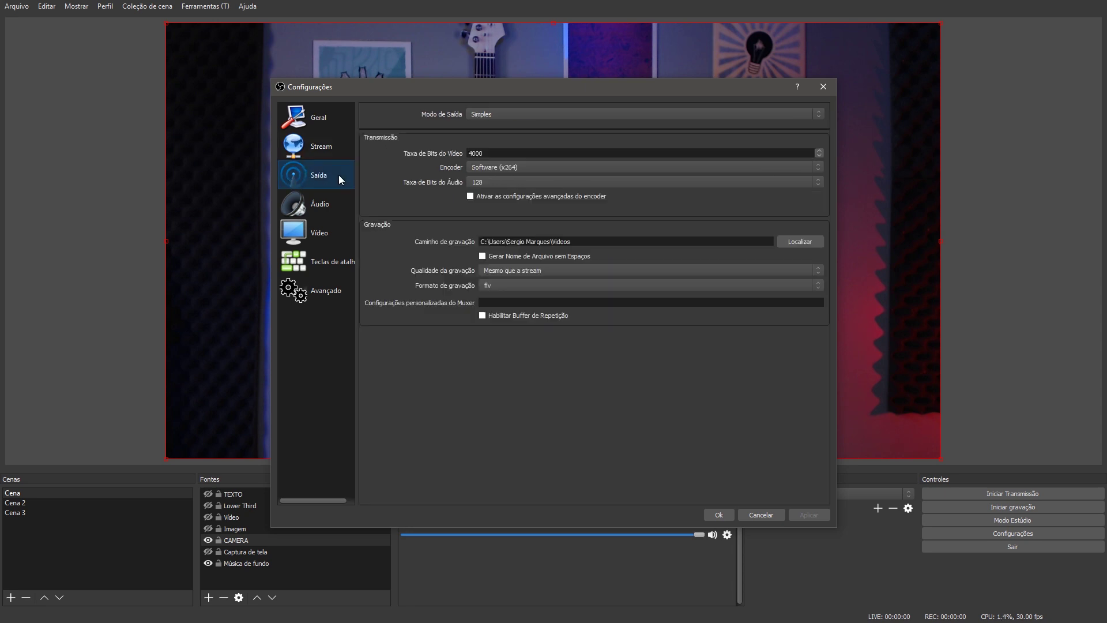
pyautogui.doubleClick(497, 154)
pyautogui.click(509, 154)
pyautogui.doubleClick(509, 154)
pyautogui.click(818, 150)
pyautogui.click(819, 151)
pyautogui.click(818, 151)
pyautogui.click(819, 150)
pyautogui.write('3000')
# - Try out several alternative video bitrates, ending at 3000
pyautogui.moveTo(506, 150); pyautogui.dragTo(406, 149)
pyautogui.write('6')
pyautogui.moveTo(493, 154); pyautogui.dragTo(470, 152)
pyautogui.click(470, 152)
pyautogui.write('500')
pyautogui.moveTo(521, 151); pyautogui.dragTo(419, 158)
pyautogui.write('35')
pyautogui.moveTo(533, 153); pyautogui.dragTo(310, 156)
pyautogui.write('4')
pyautogui.moveTo(505, 153); pyautogui.dragTo(394, 163)
pyautogui.write('3')
pyautogui.moveTo(484, 153); pyautogui.dragTo(481, 153)
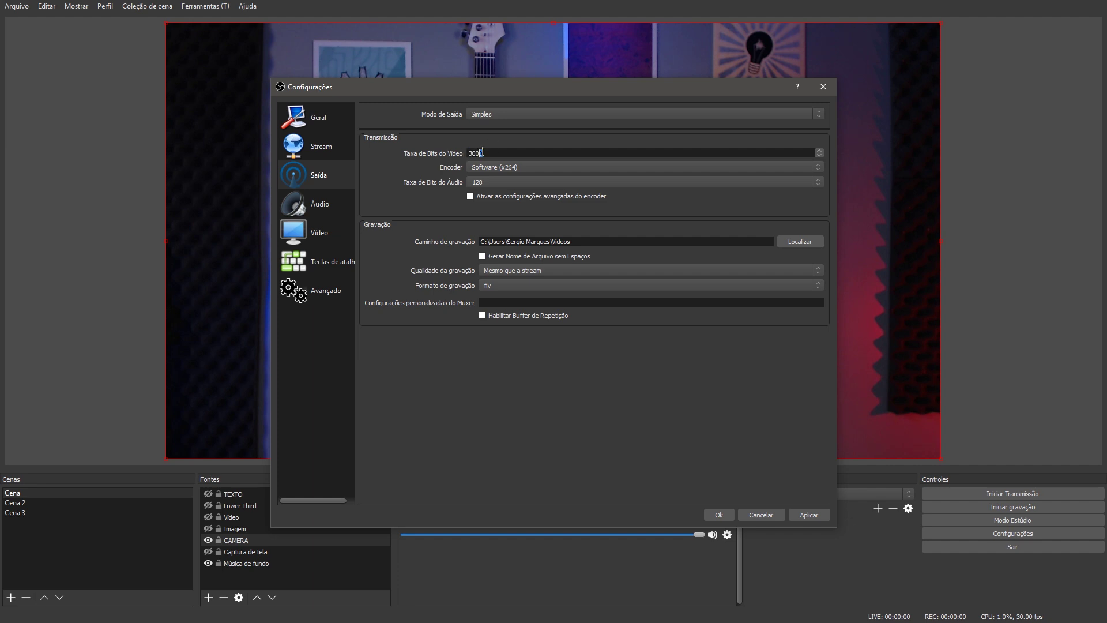
# - Replace the video bitrate with another test value, and set it back to 3000
pyautogui.click(522, 154)
pyautogui.moveTo(503, 155); pyautogui.dragTo(382, 157)
pyautogui.write('600')
pyautogui.doubleClick(485, 150)
pyautogui.write('3000')
# - Switch the audio bitrate to 160 and set it back to 128
pyautogui.click(487, 179)
pyautogui.click(485, 212)
pyautogui.click(493, 179)
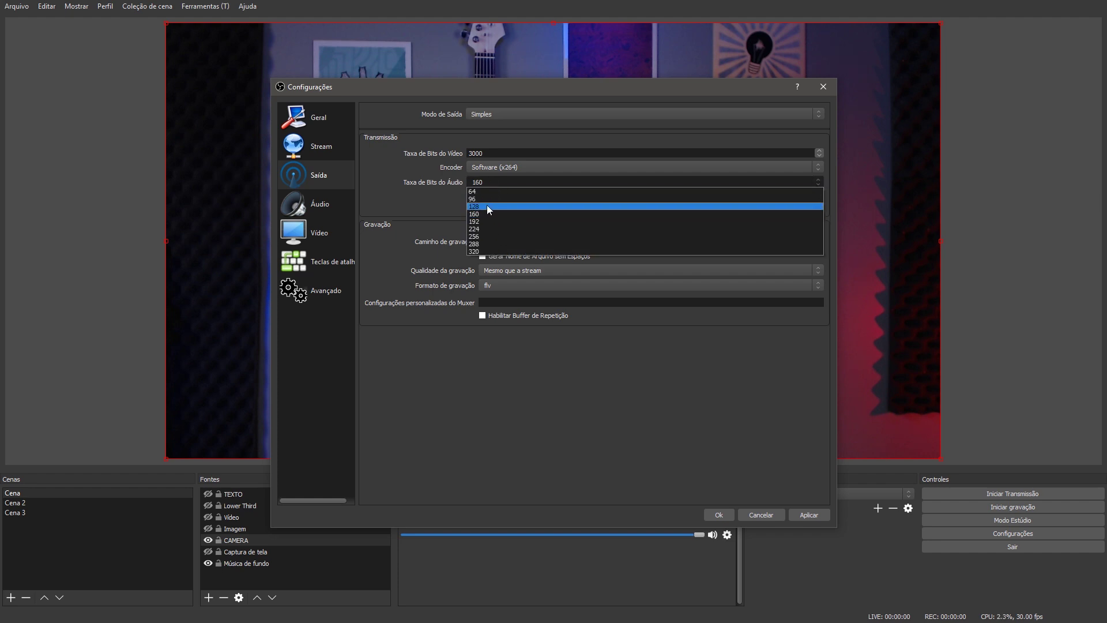
pyautogui.click(487, 205)
# - Set the audio bitrate to 160 and try video bitrates of 4000 and 3500
pyautogui.doubleClick(474, 152)
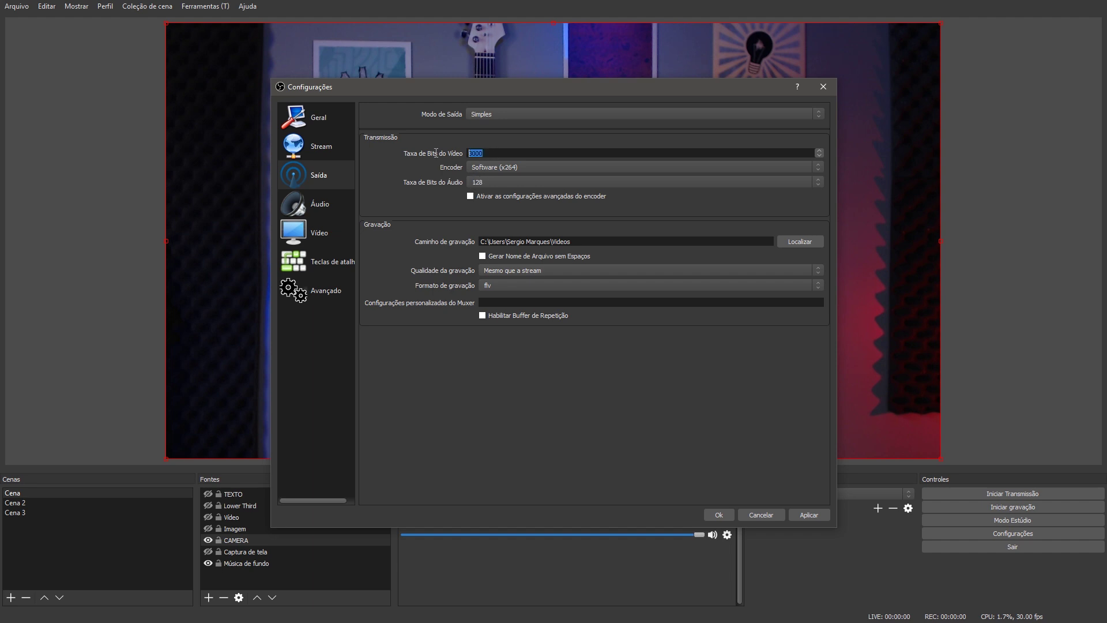
pyautogui.write('4000')
pyautogui.doubleClick(515, 152)
pyautogui.write('1')
pyautogui.click(499, 181)
pyautogui.click(493, 212)
pyautogui.write('3500')
pyautogui.hotkey('ctrl', 'a')
pyautogui.write('4')
# - Set the audio sample rate to 48khz and the channels to Mono
pyautogui.click(332, 206)
pyautogui.click(509, 109)
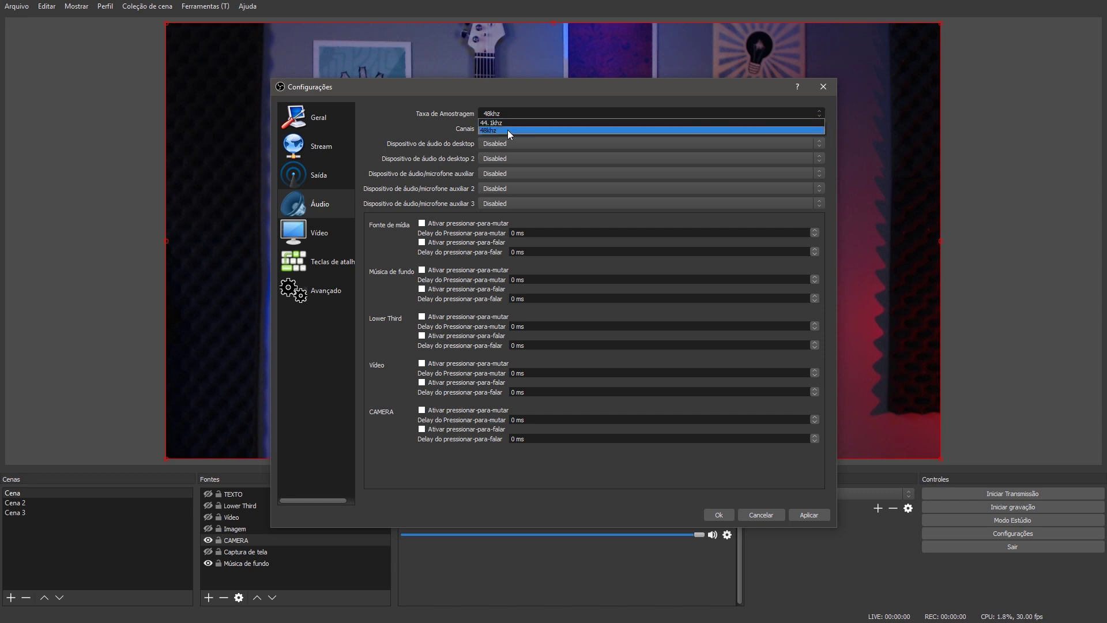
pyautogui.click(510, 130)
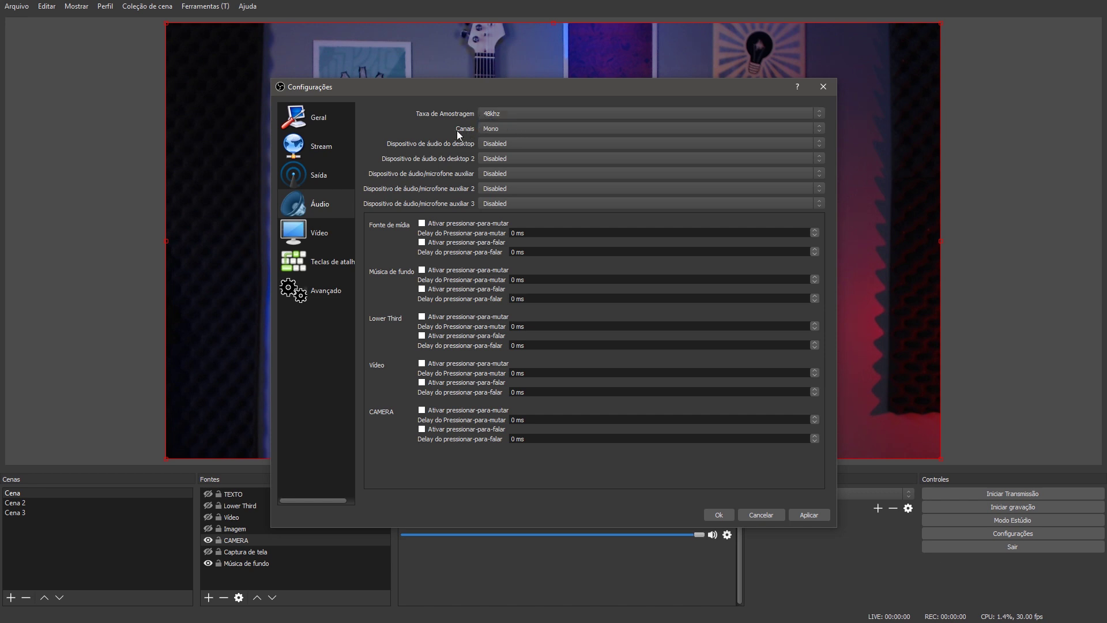
pyautogui.click(509, 129)
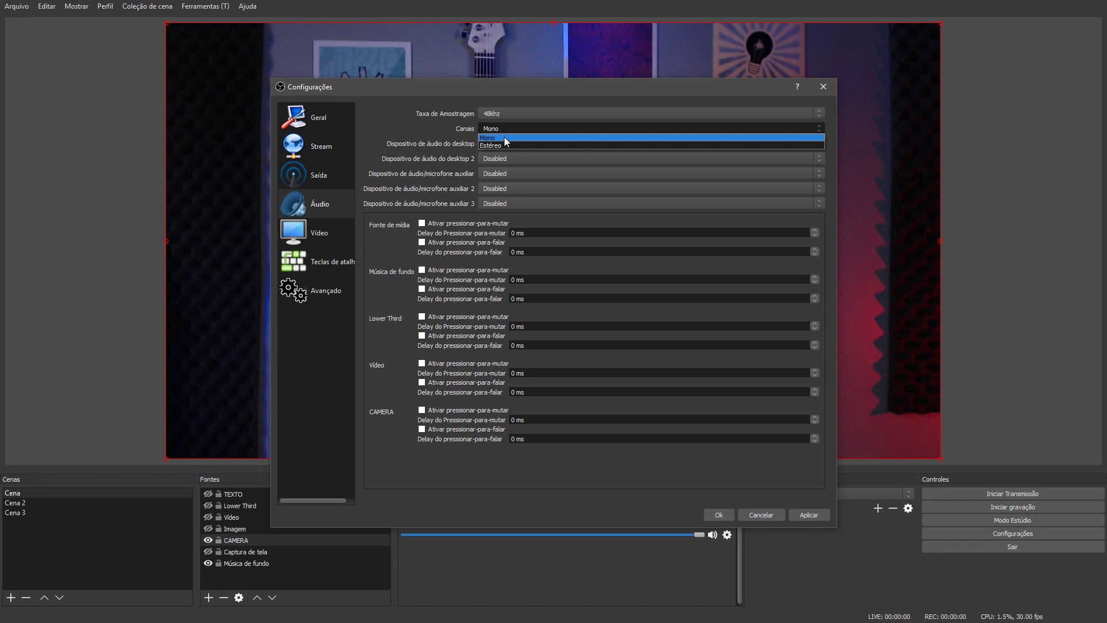
pyautogui.click(505, 138)
pyautogui.click(296, 209)
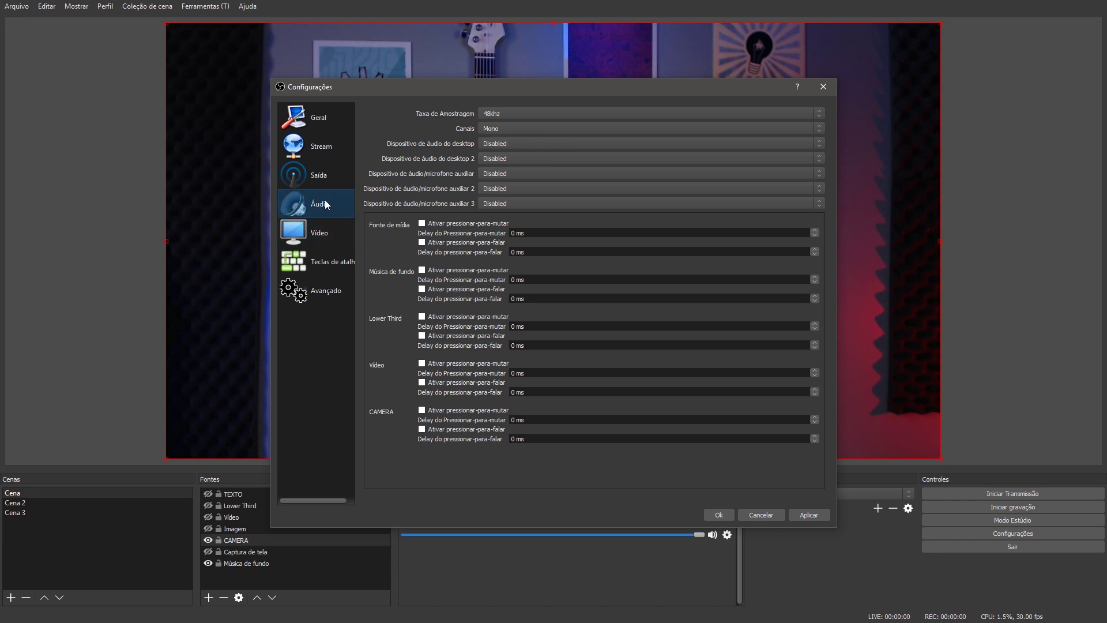
# - Set both the base and the output video resolution to 1920x1080
pyautogui.click(328, 233)
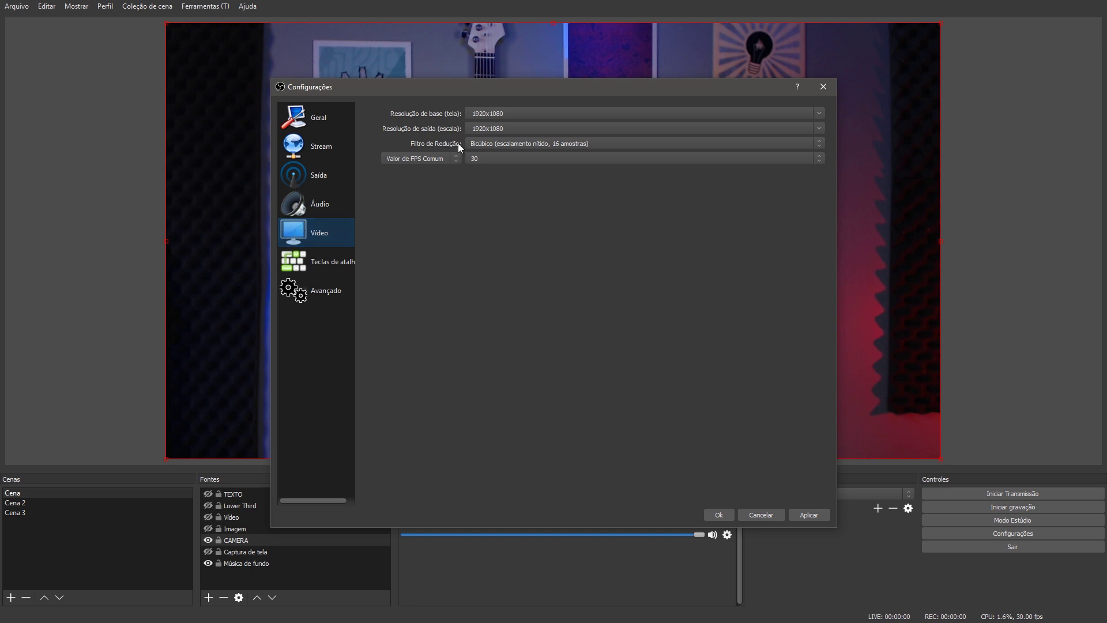
pyautogui.moveTo(500, 113); pyautogui.dragTo(469, 114)
pyautogui.press('Tab')
pyautogui.hotkey('shift', 'Tab')
pyautogui.click(550, 131)
pyautogui.press('Tab')
pyautogui.write('1')
pyautogui.click(530, 115)
pyautogui.doubleClick(515, 113)
pyautogui.press('Tab')
pyautogui.click(506, 112)
pyautogui.doubleClick(506, 112)
pyautogui.press('Tab')
pyautogui.doubleClick(526, 115)
pyautogui.write('1')
pyautogui.doubleClick(518, 128)
pyautogui.write('19')
# - Switch the common FPS value to 60 and set it back to 30
pyautogui.click(491, 159)
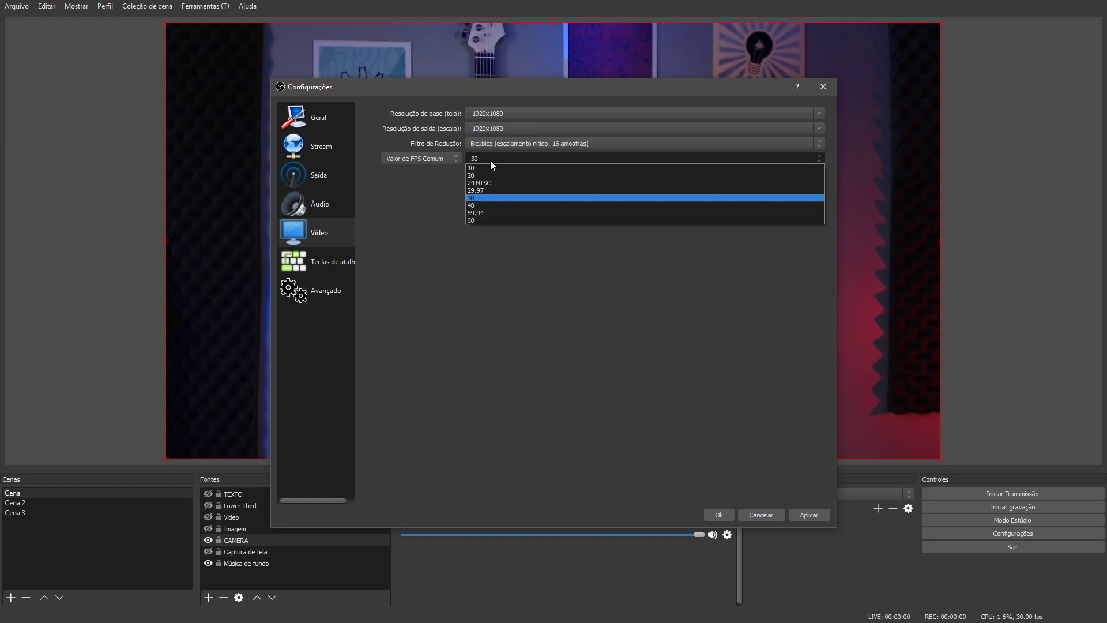
pyautogui.click(493, 198)
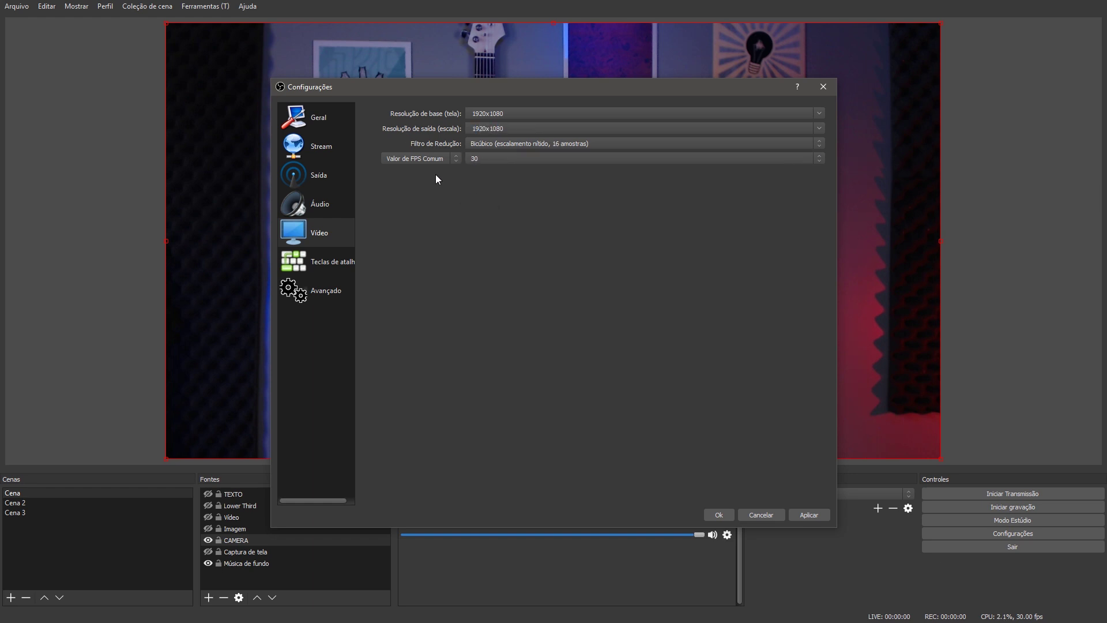
pyautogui.click(518, 158)
pyautogui.click(478, 218)
pyautogui.click(490, 159)
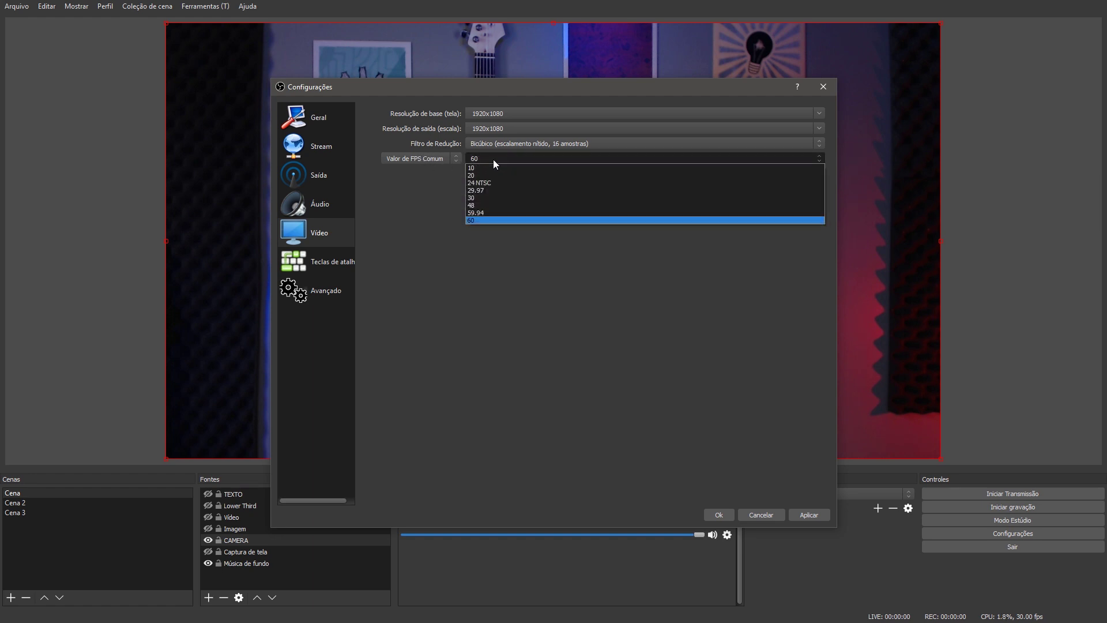
pyautogui.click(479, 198)
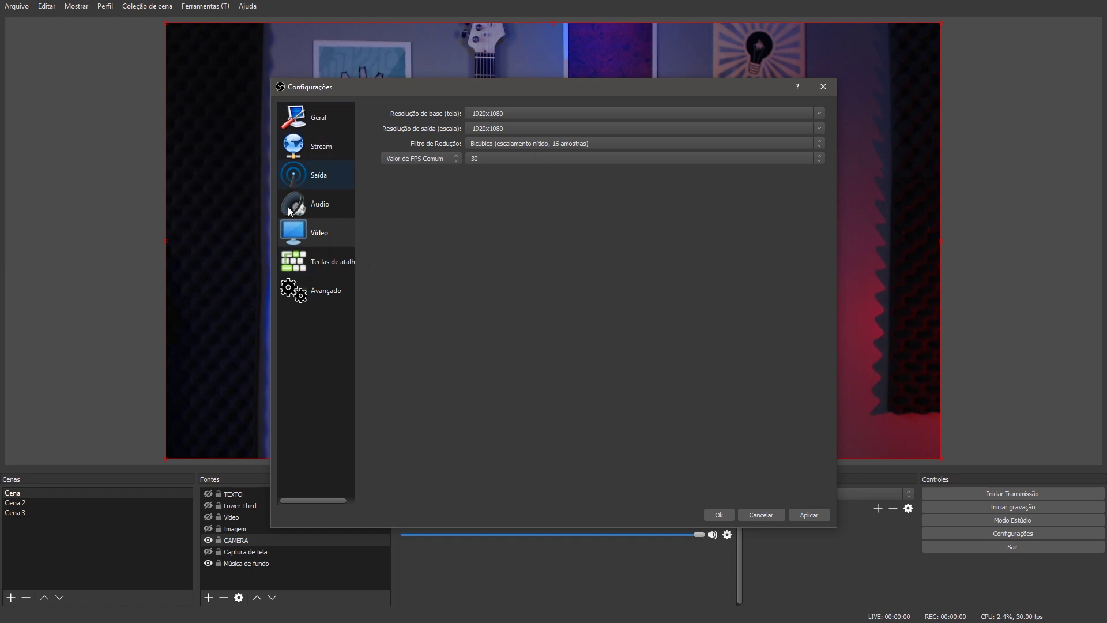
pyautogui.click(489, 157)
pyautogui.click(489, 157)
# - Look through the general, advanced, hotkey and video settings pages
pyautogui.click(334, 117)
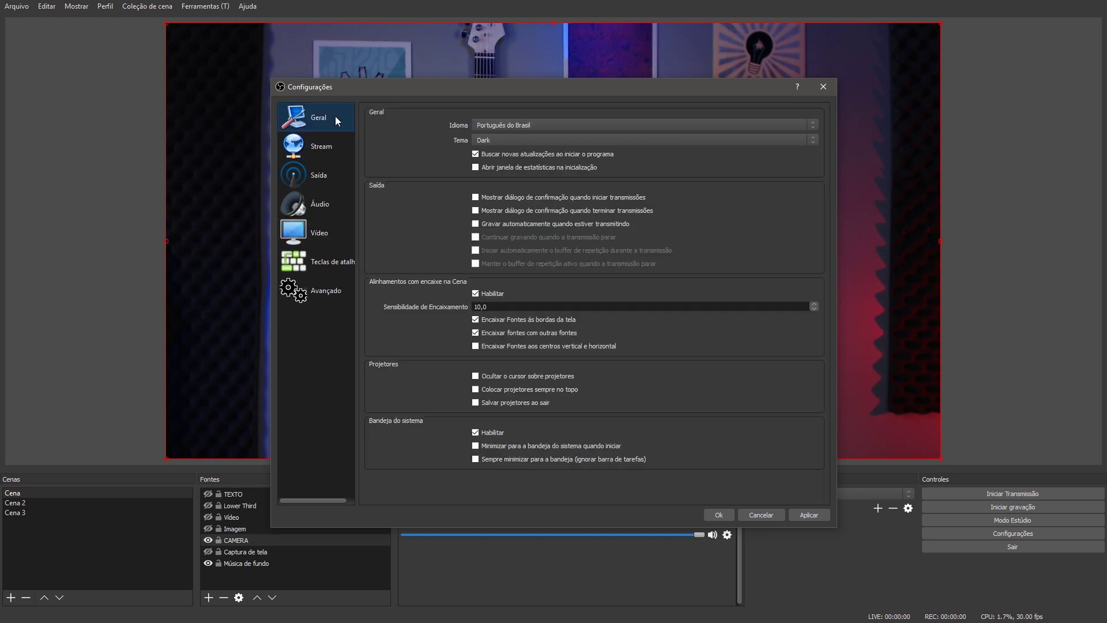
pyautogui.click(346, 297)
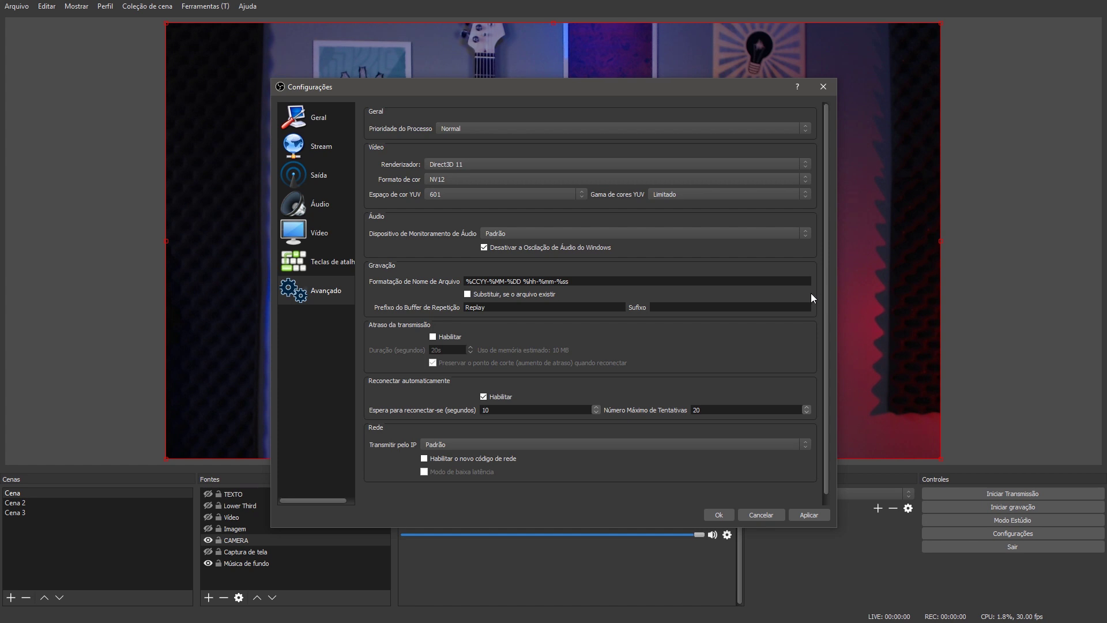
pyautogui.click(331, 226)
pyautogui.click(318, 259)
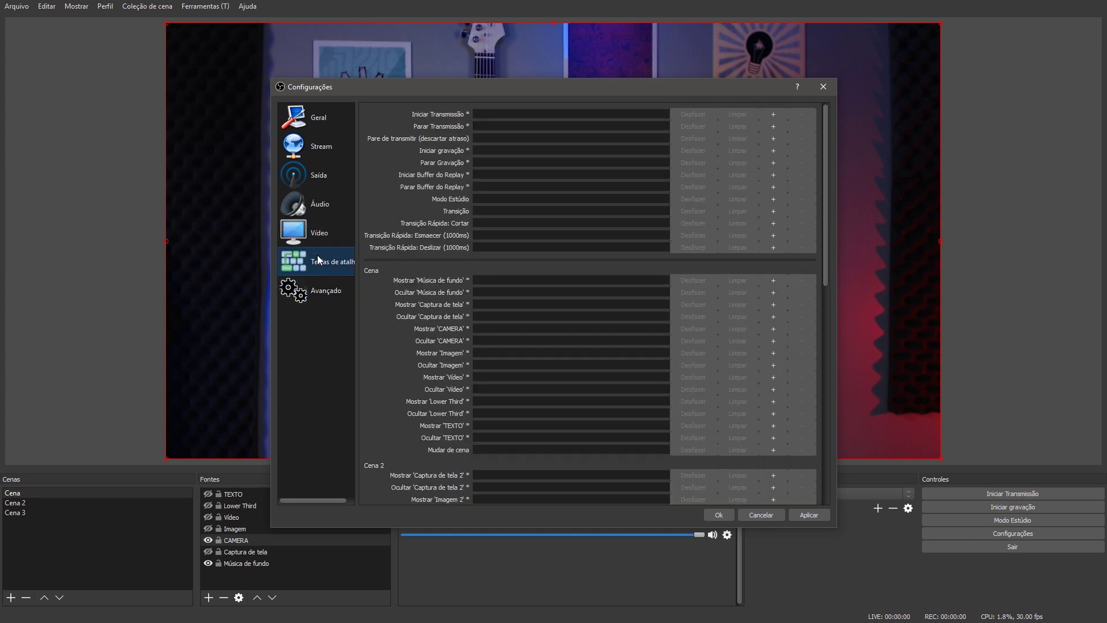
pyautogui.click(330, 223)
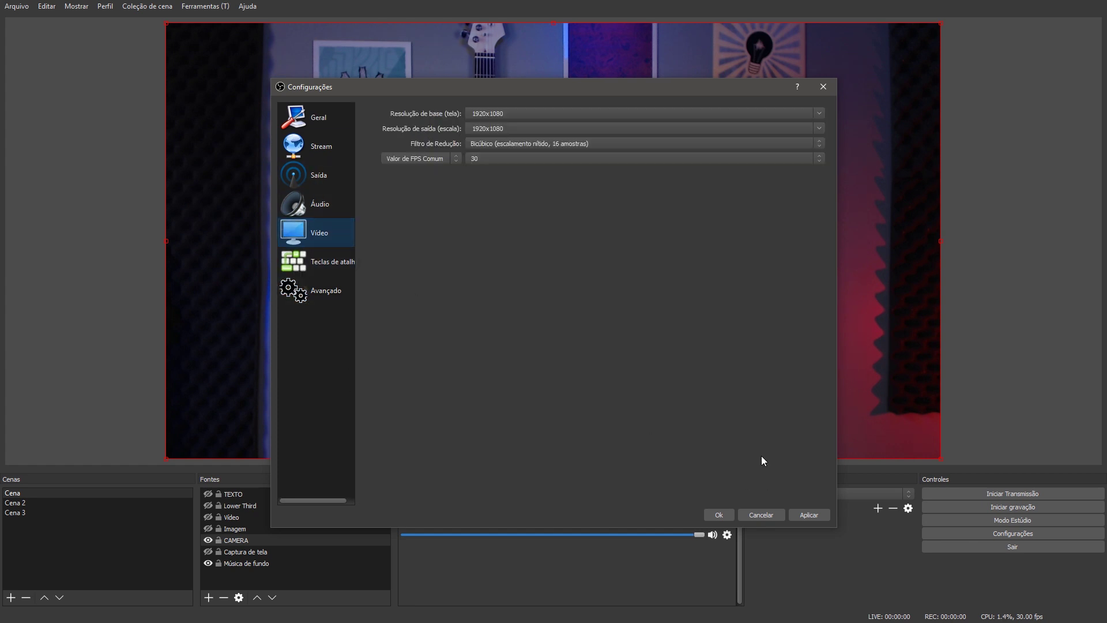
pyautogui.click(330, 205)
# - Review the stream settings, checking the available services and keeping YouTube / YouTube Gaming with the Primary YouTube ingest server
pyautogui.click(333, 140)
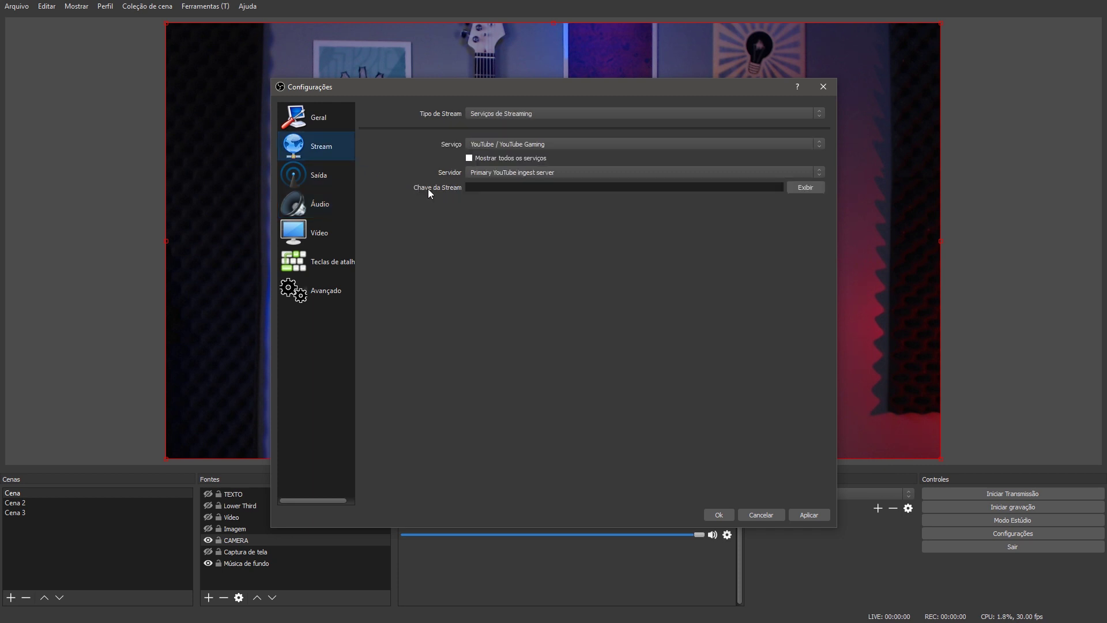
pyautogui.click(492, 145)
pyautogui.click(493, 162)
pyautogui.click(496, 168)
pyautogui.click(497, 171)
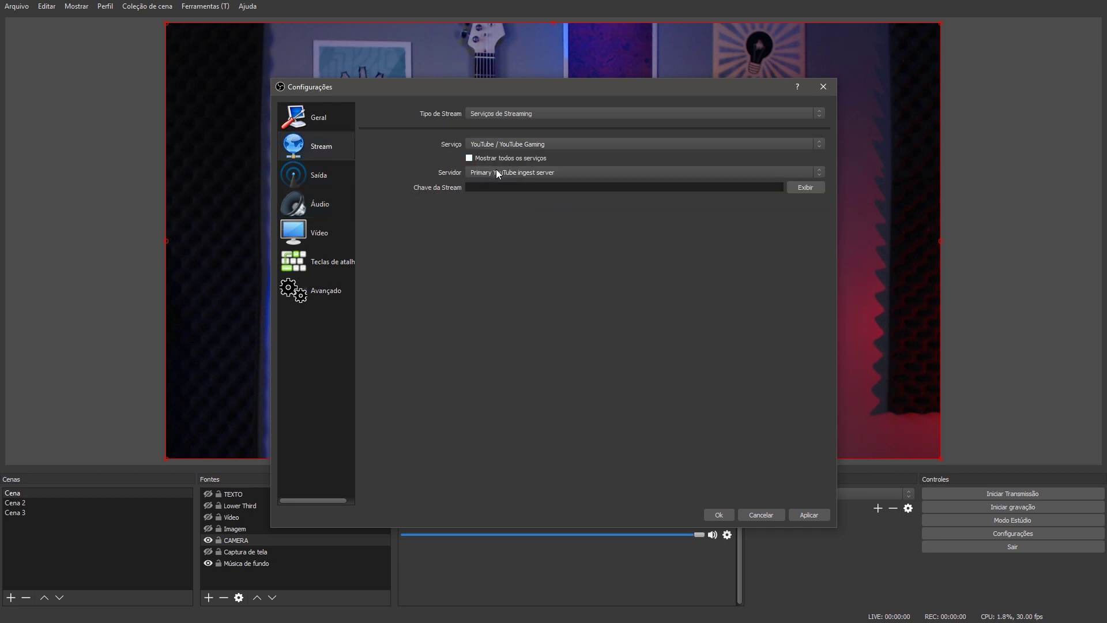
# - Review the video and audio bitrates in the output settings and the sample rate and channels in the audio settings
pyautogui.click(322, 177)
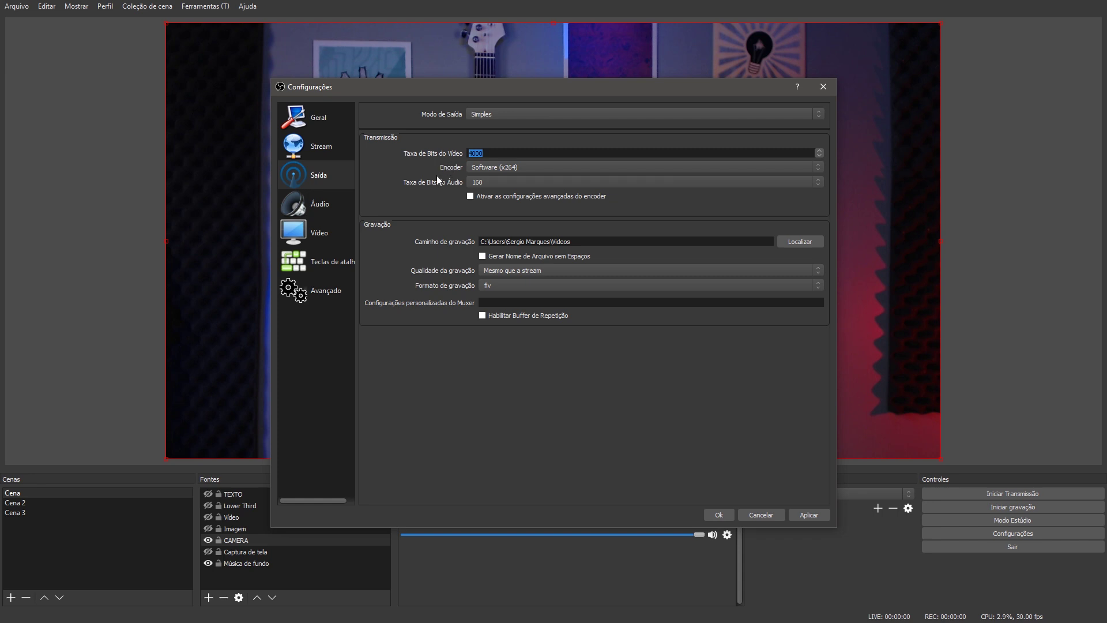
pyautogui.click(303, 205)
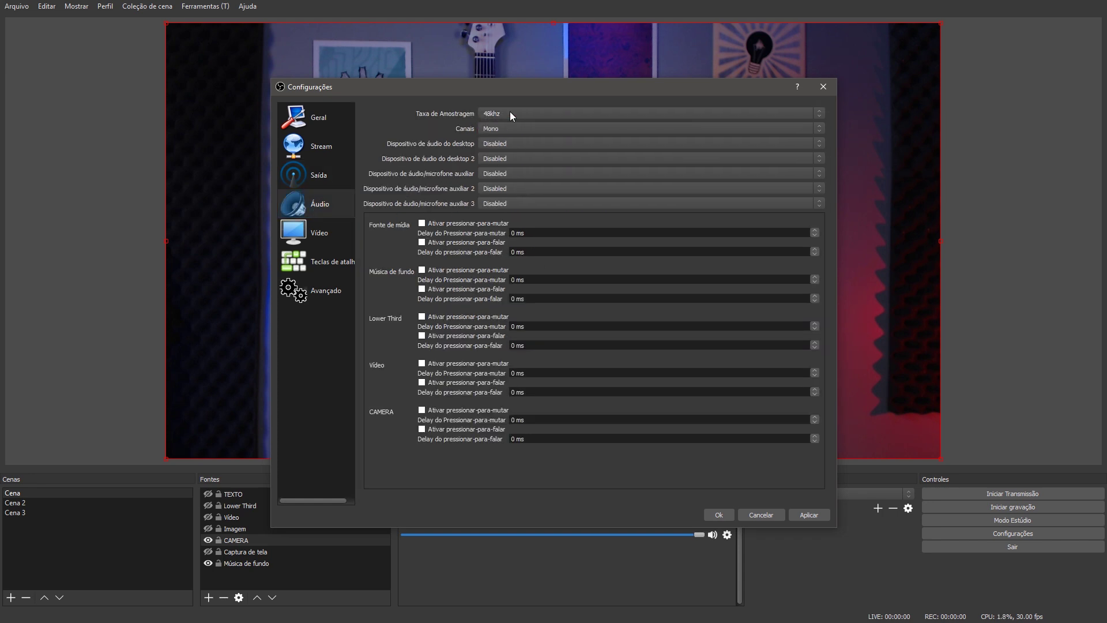
pyautogui.press('Down')
pyautogui.doubleClick(501, 113)
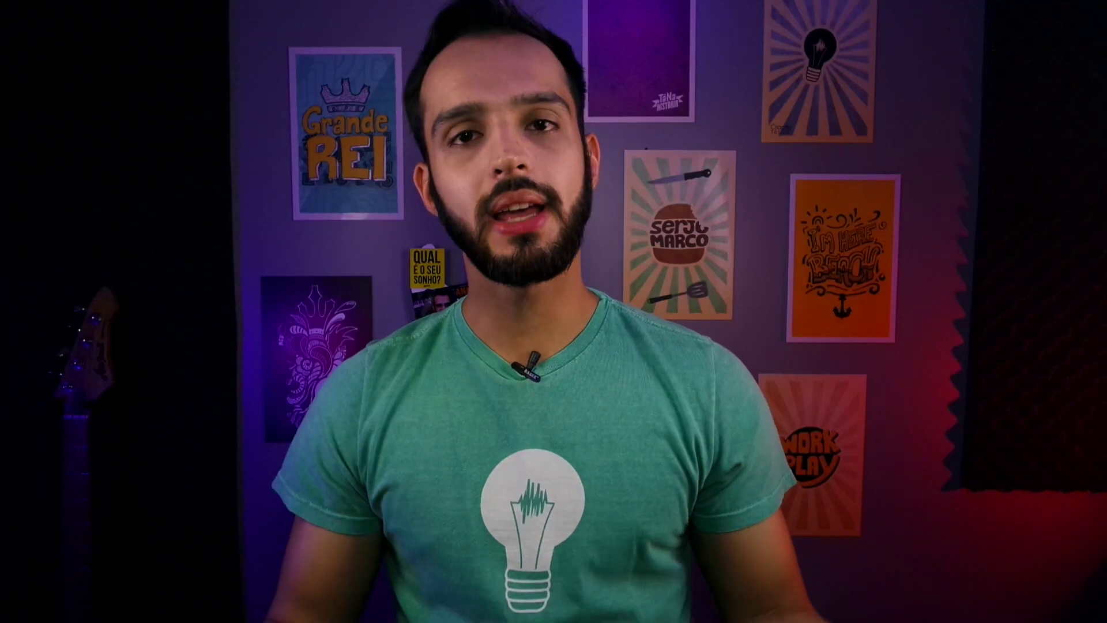